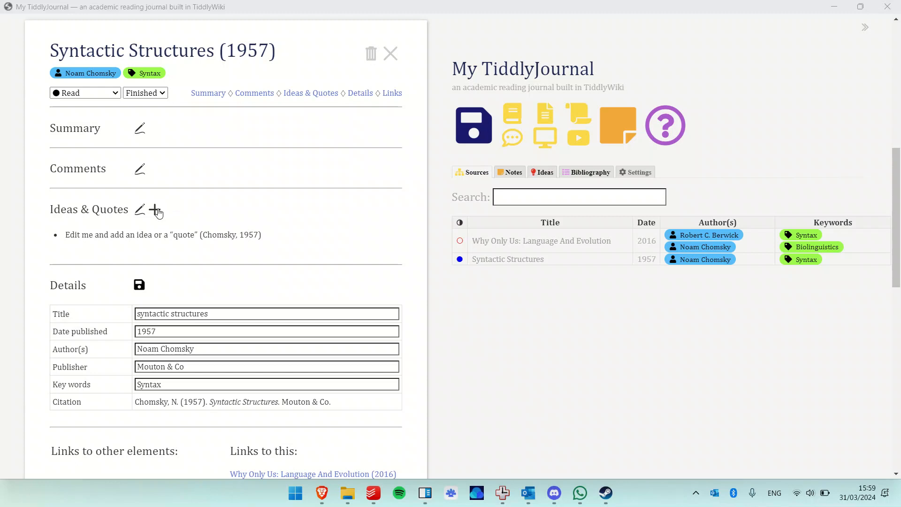
Step: Add the idea "Syntax is independent from semantics" to the Ideas & Quotes of Syntactic Structures (1957) and finish editing that section
left_click(156, 211)
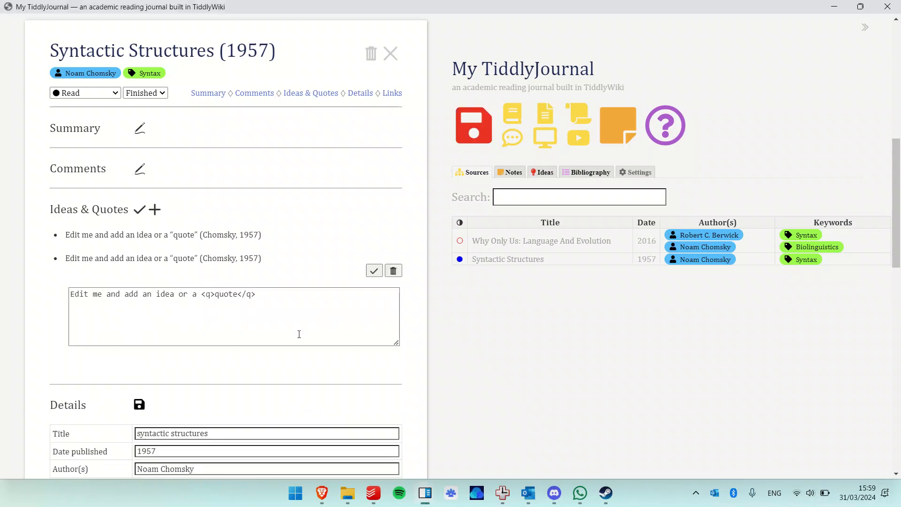
left_click(298, 333)
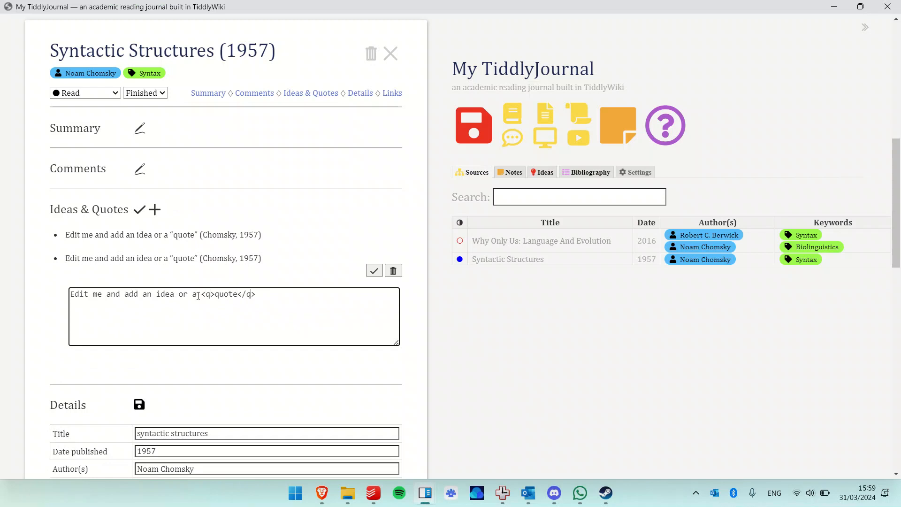
triple_click(198, 295)
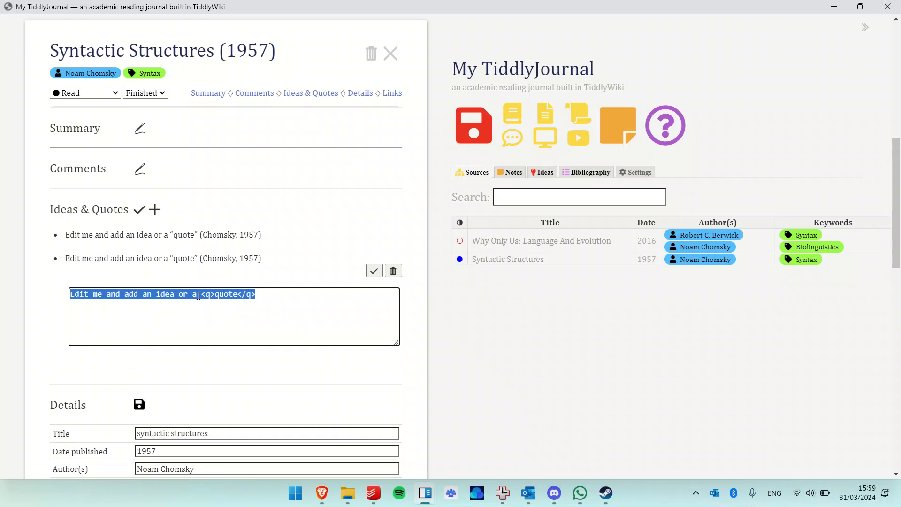
type("S")
scroll(198, 296, "down", 8)
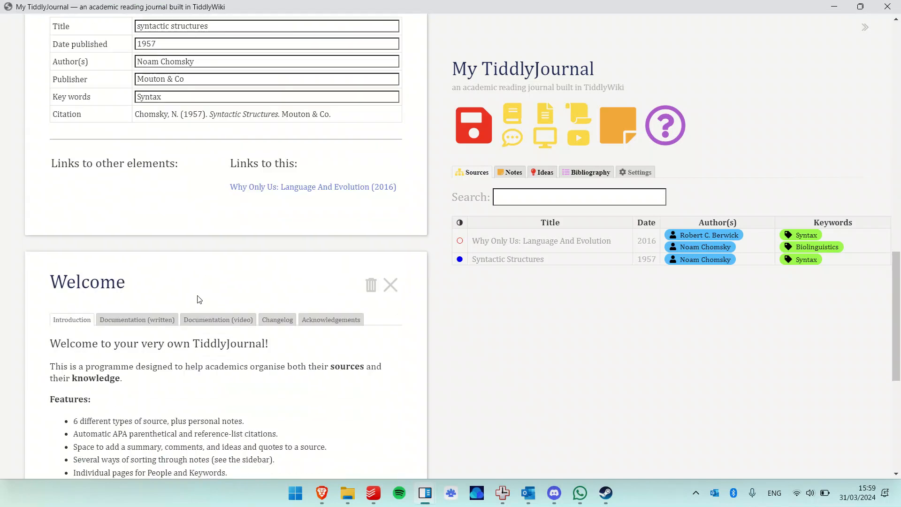
scroll(198, 295, "up", 10)
left_click(149, 384)
type("yn")
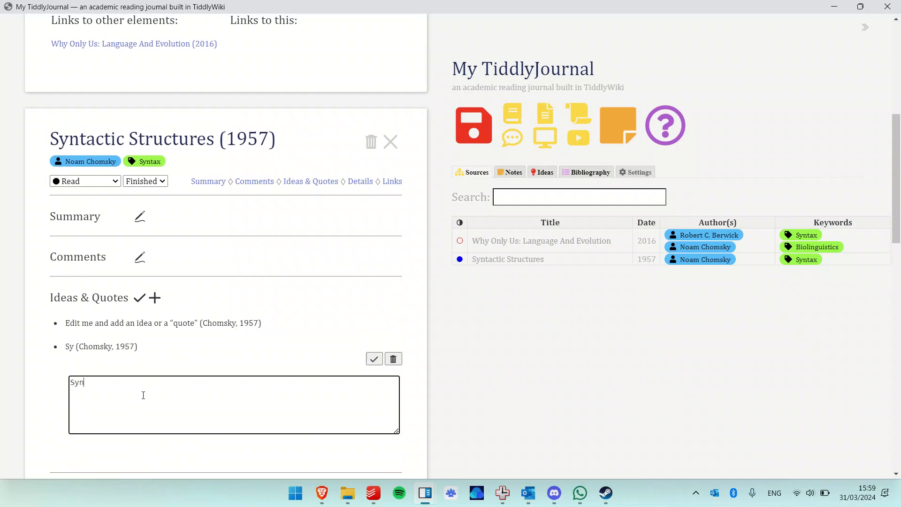
type("tax is independe")
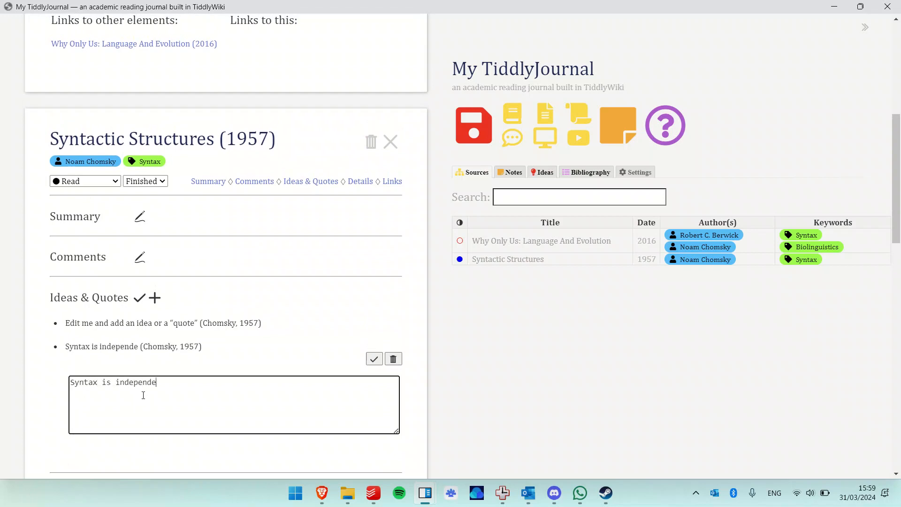
type("nt from semantics")
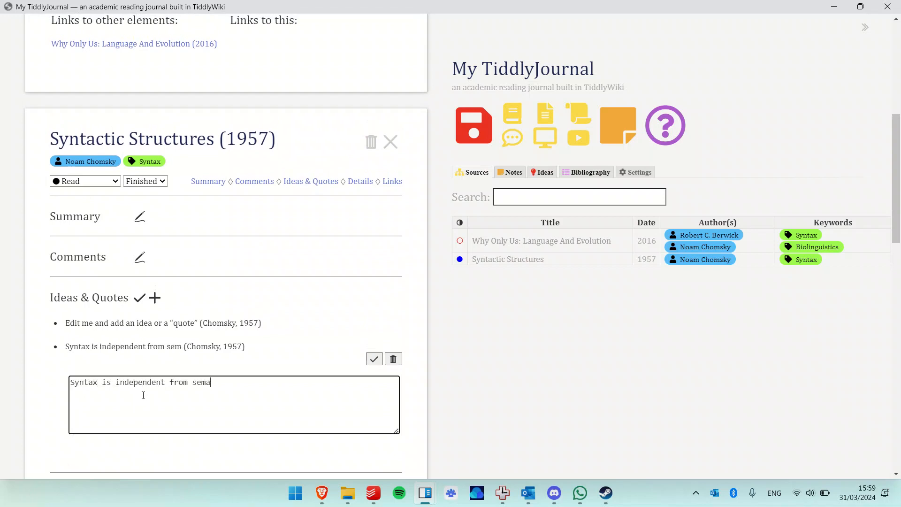
left_click(374, 359)
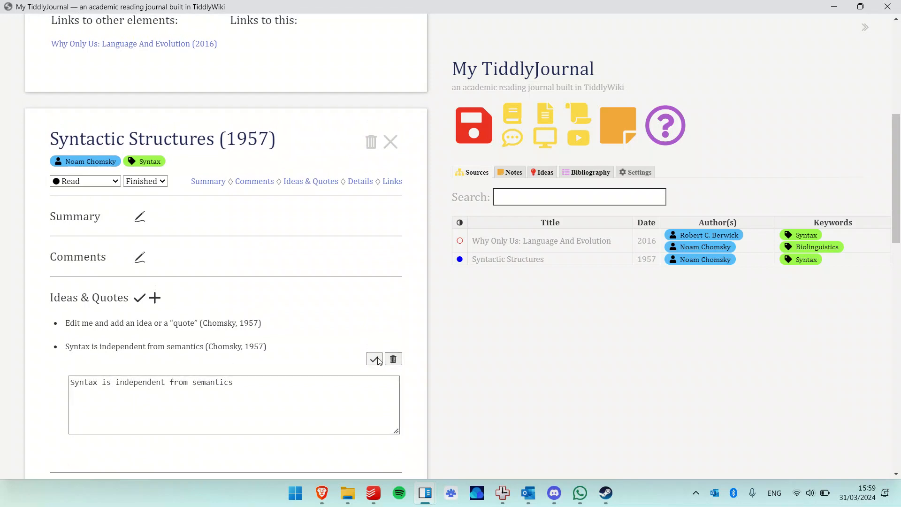
left_click(139, 297)
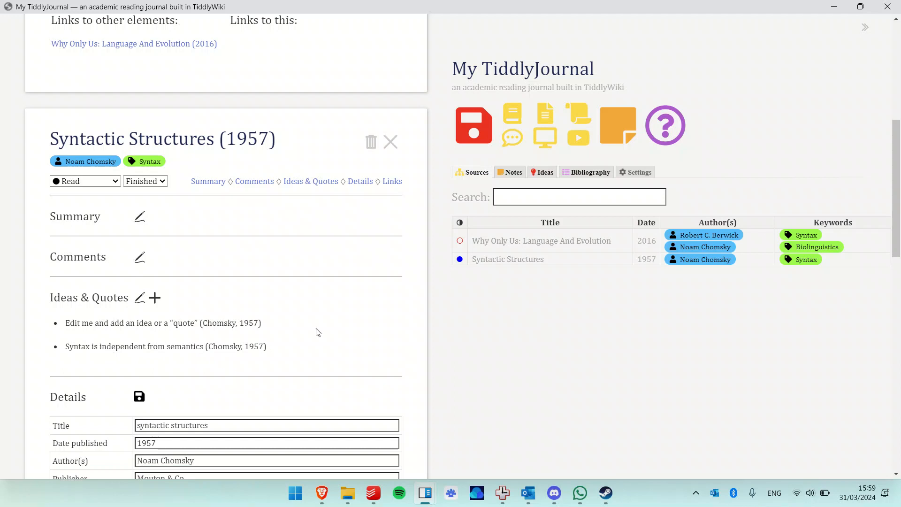
Step: Show the journal's list of all ideas beside the open entries
left_click(541, 173)
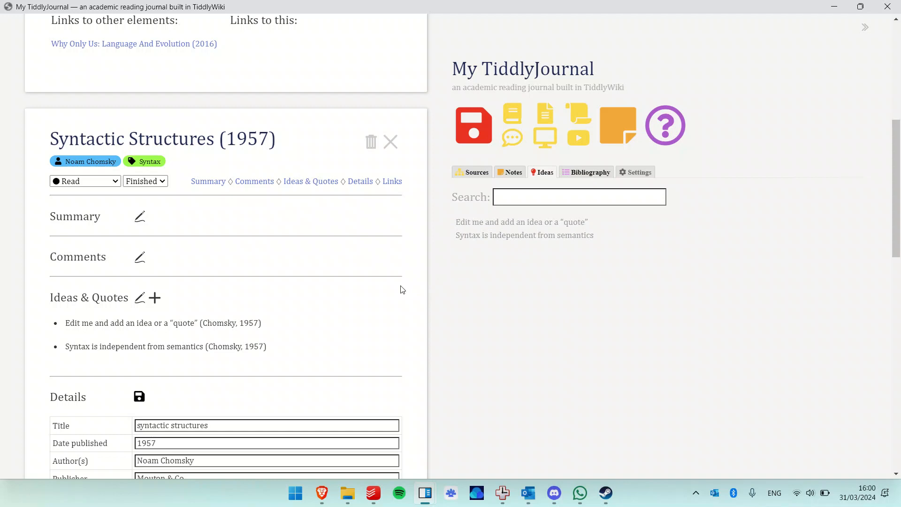
scroll(402, 290, "up", 1)
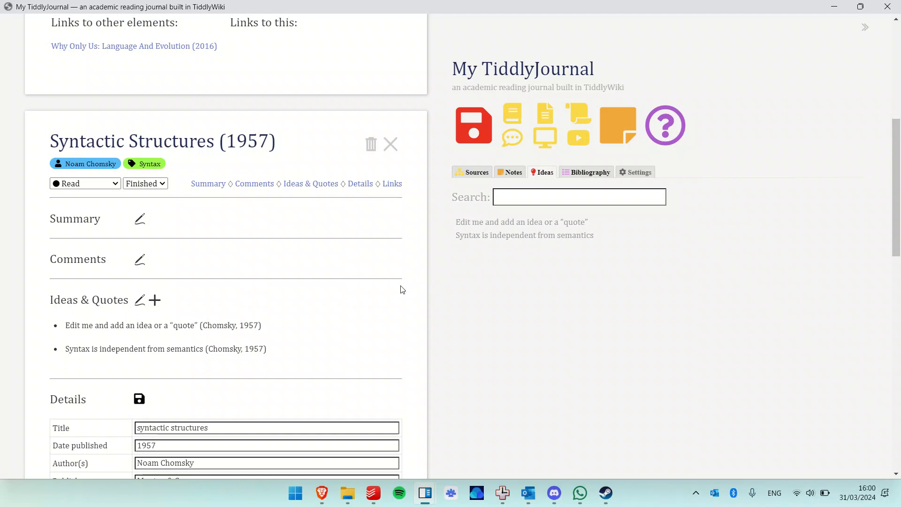
scroll(403, 290, "down", 1)
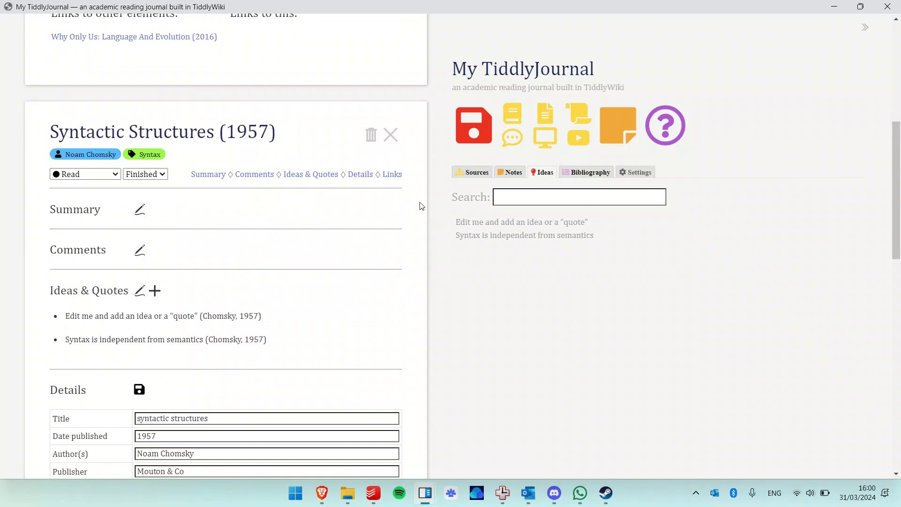
Step: Add a new idea with its default placeholder text to the Ideas & Quotes of Notes About Syntax and finish editing
scroll(405, 213, "up", 7)
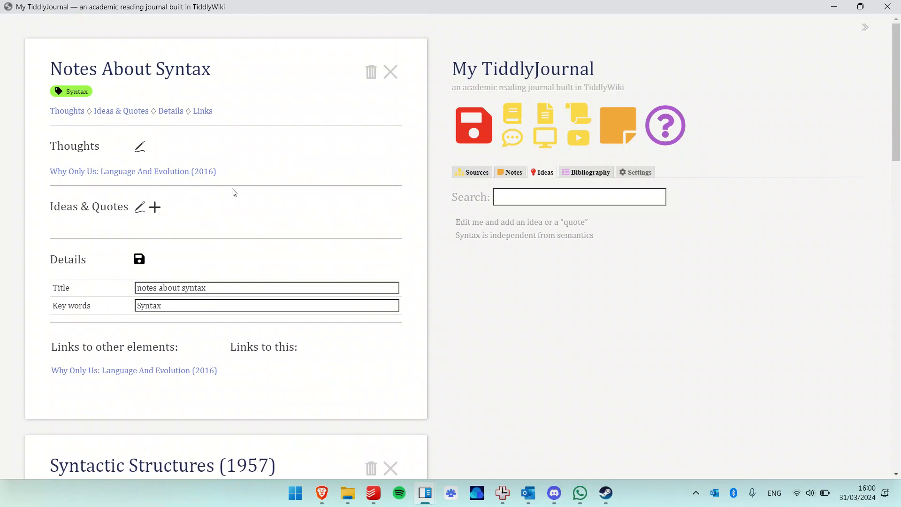
left_click(155, 211)
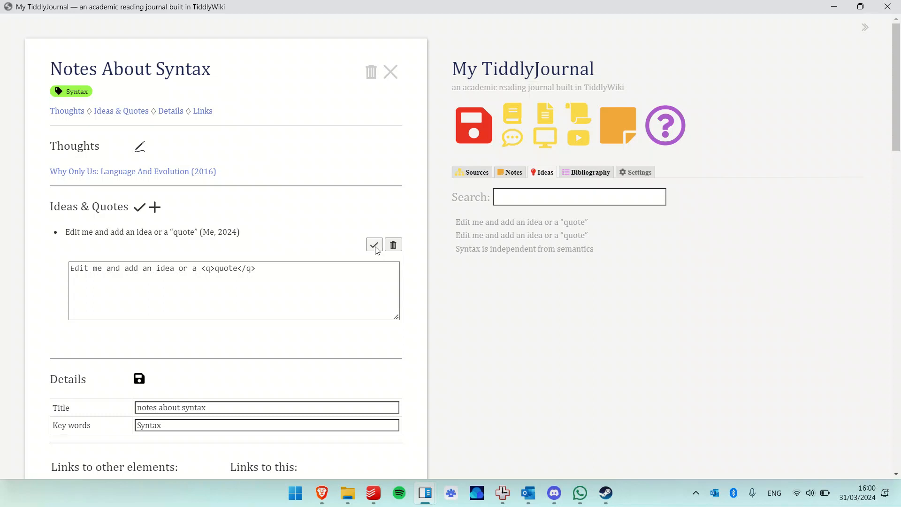
left_click(375, 246)
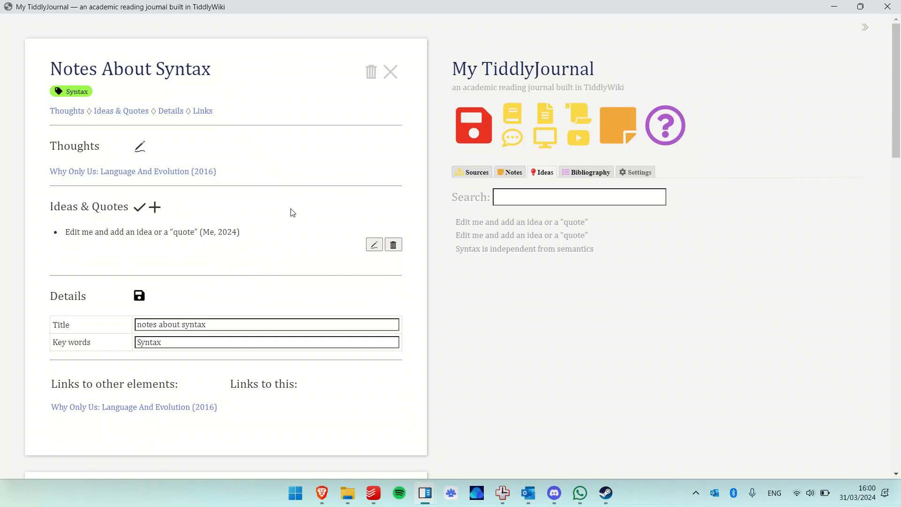
left_click(140, 207)
Step: Reuse the listed idea "Syntax is independent from semantics" in the Ideas & Quotes of Notes About Syntax
right_click(393, 270)
left_click(598, 272)
left_click_drag(556, 256, 144, 252)
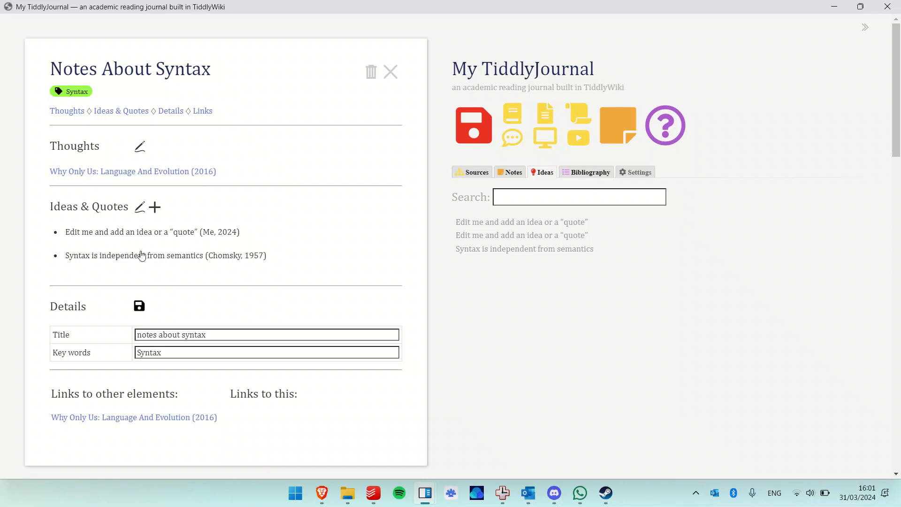
Step: Add the listed placeholder idea cited as (Me, 2024) to the Ideas & Quotes of Syntactic Structures (1957)
scroll(141, 255, "down", 10)
scroll(142, 255, "up", 3)
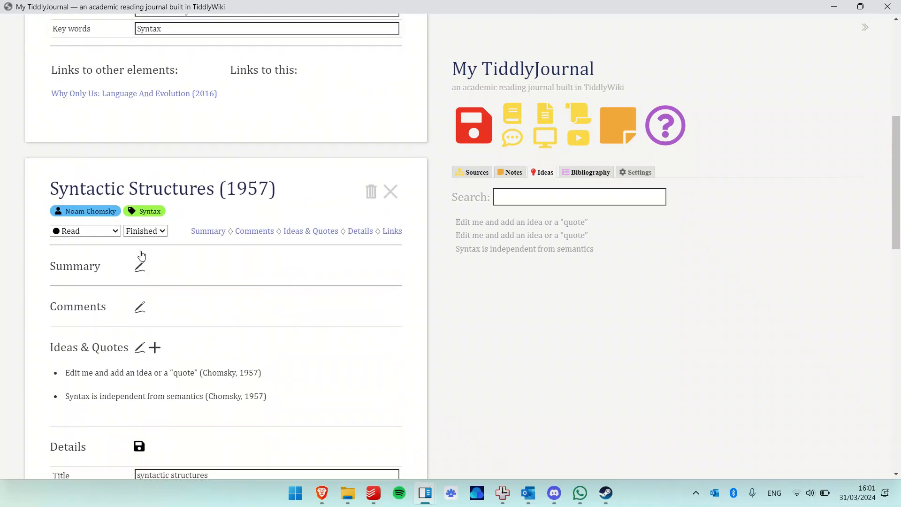
scroll(141, 255, "up", 5)
scroll(221, 288, "down", 5)
scroll(224, 293, "down", 1)
left_click_drag(559, 237, 210, 324)
left_click_drag(527, 224, 188, 334)
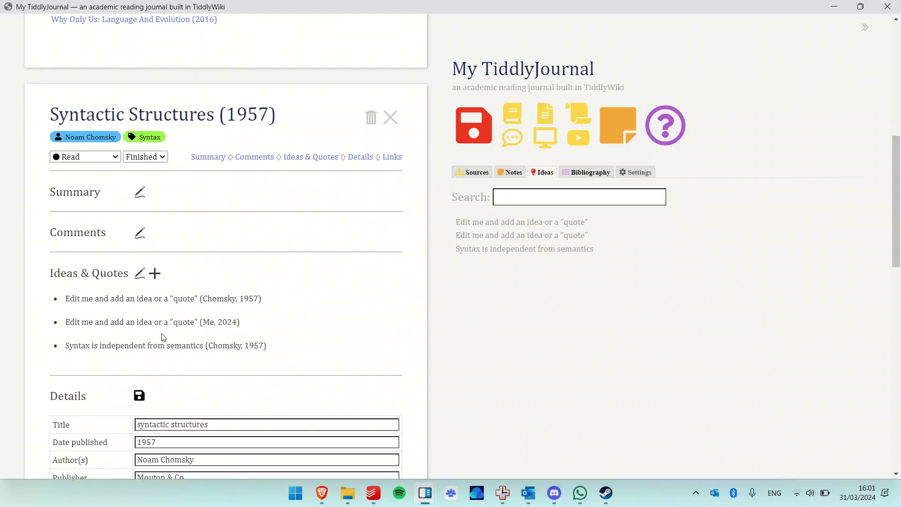
Step: Reword the syntax idea in Notes About Syntax to "Syntax is autonomous" and finish editing its Ideas & Quotes
scroll(197, 310, "up", 8)
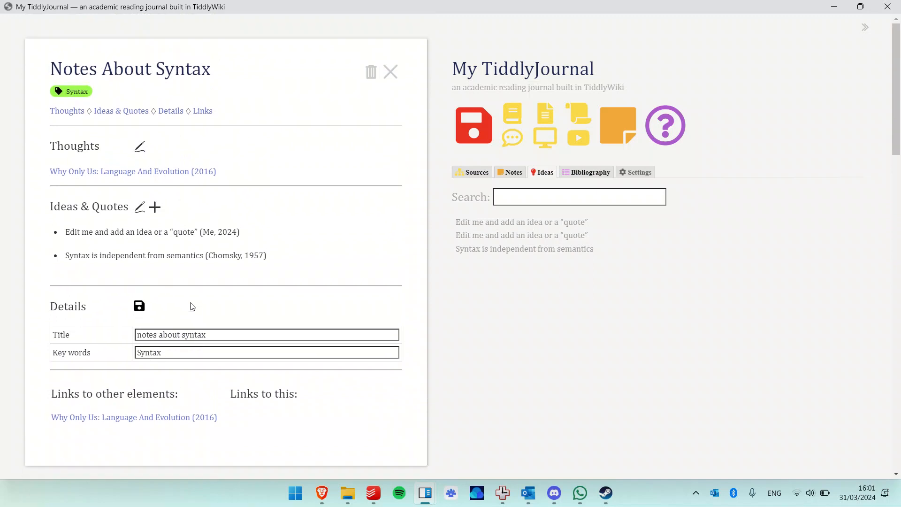
scroll(303, 164, "down", 8)
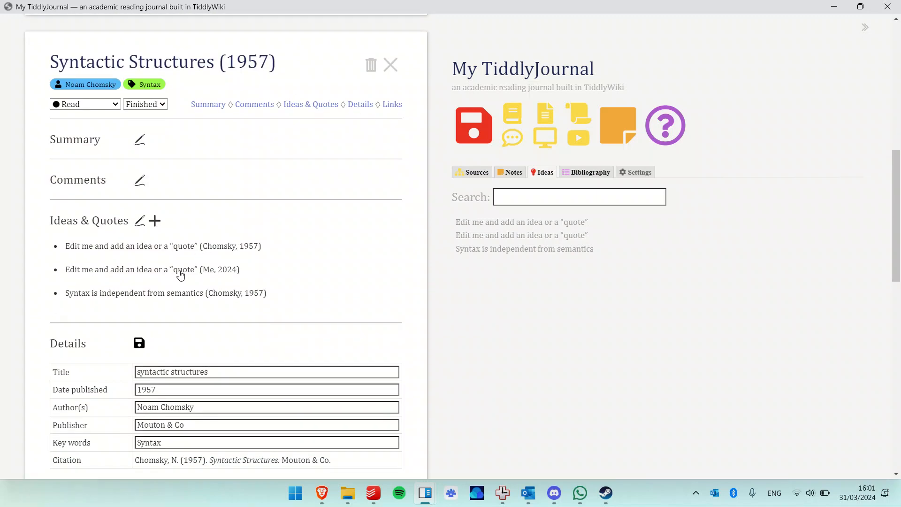
scroll(181, 275, "up", 8)
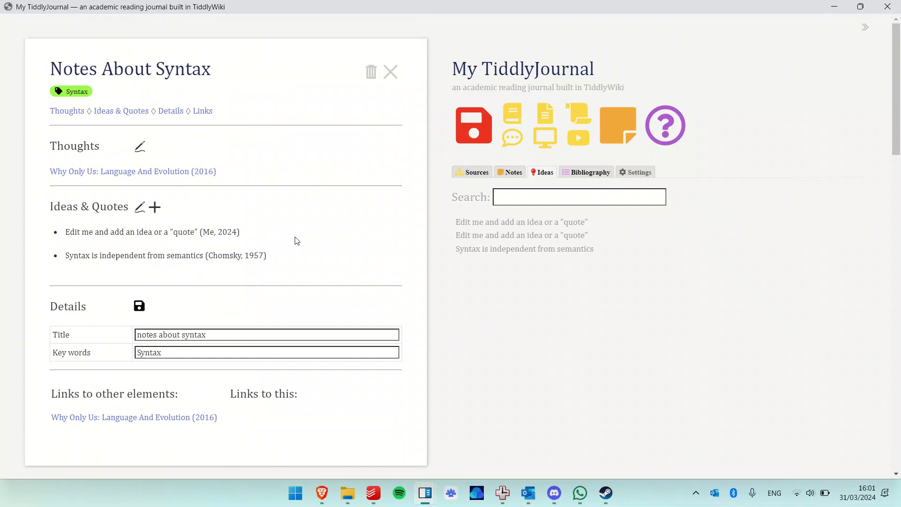
left_click(135, 212)
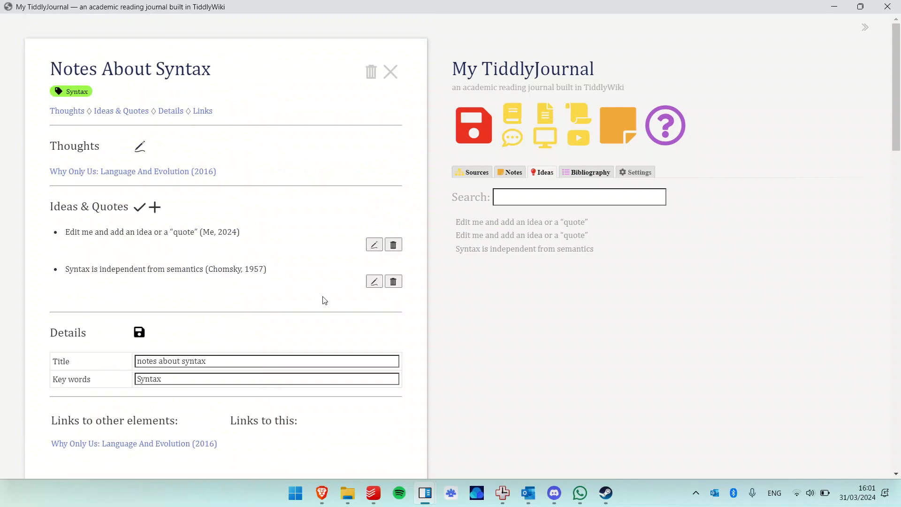
left_click(374, 281)
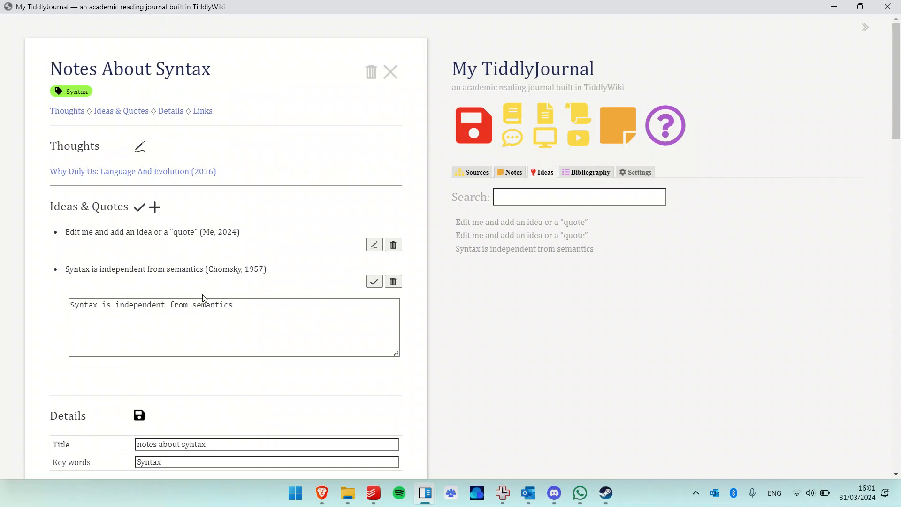
left_click(239, 305)
key("ctrl+shift+Left")
key("ctrl+shift+Left")
key("ctrl+shift+Left")
key("ctrl+shift+Left")
key("ctrl+shift+Right")
type("autonomous")
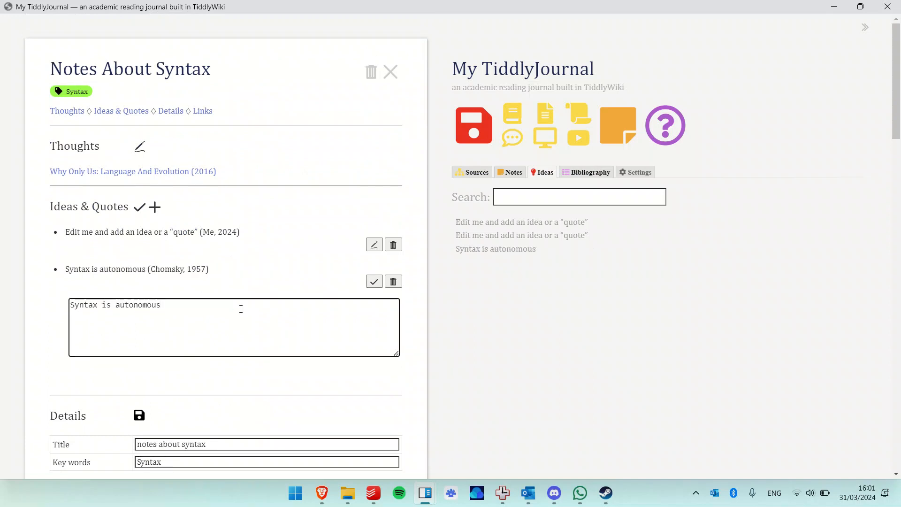
left_click(368, 285)
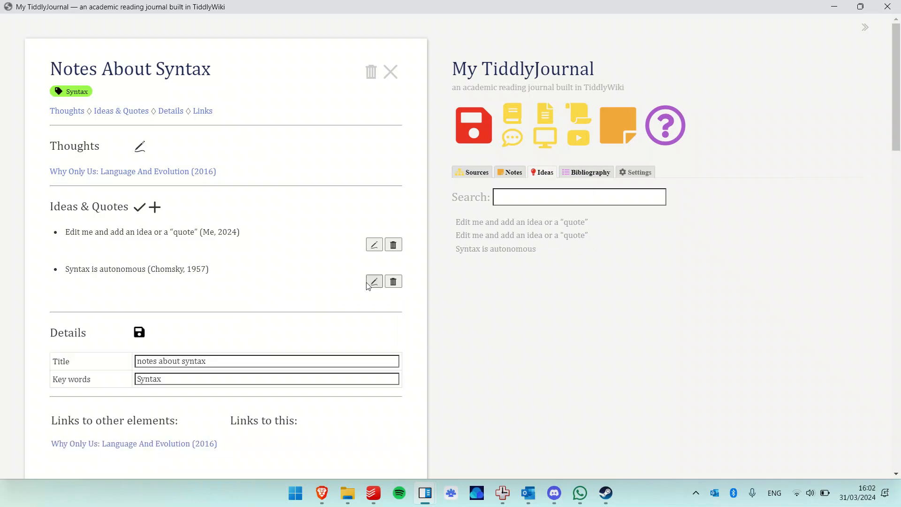
left_click(140, 207)
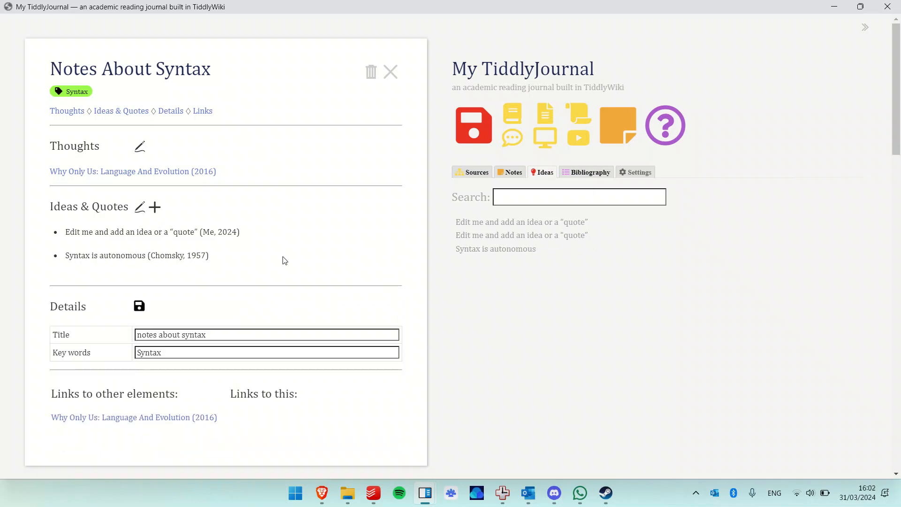
Step: Compare the Ideas & Quotes of Syntactic Structures (1957) with those of Notes About Syntax
scroll(243, 256, "down", 9)
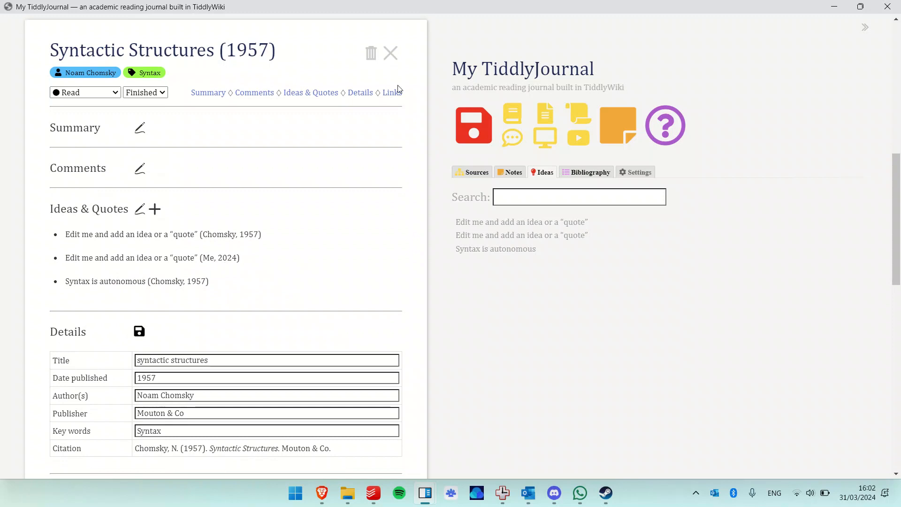
scroll(366, 103, "up", 1)
scroll(351, 137, "up", 9)
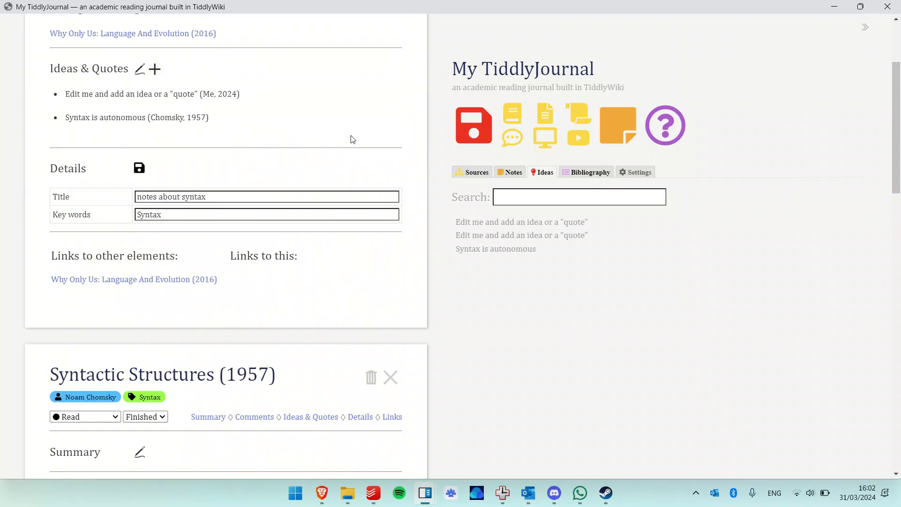